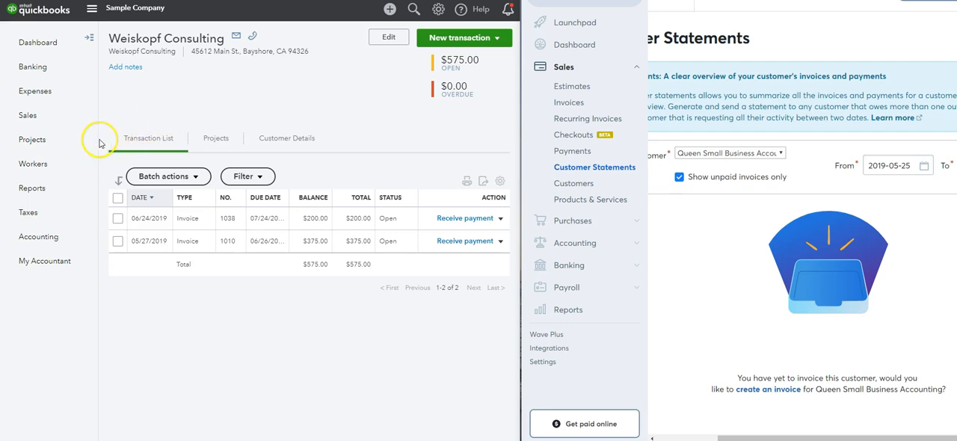
# Step: Open a blank bill from the expense transactions, look over its fields and close it without saving
pyautogui.click(56, 100)
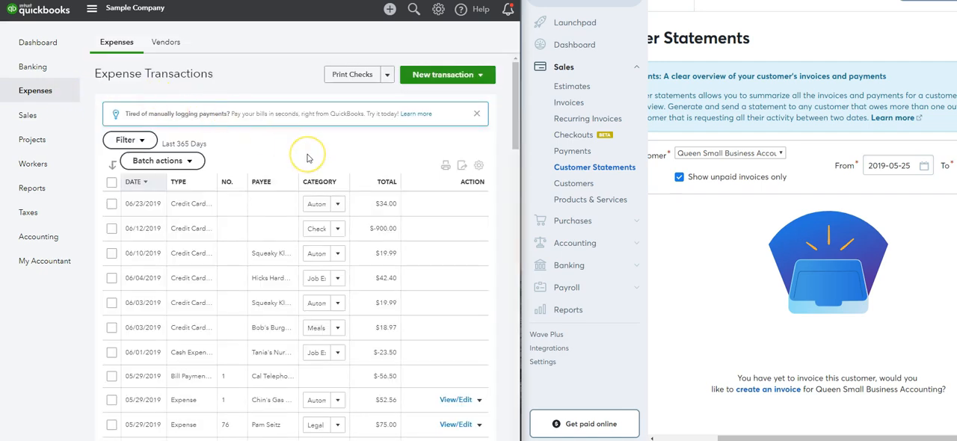
pyautogui.click(439, 82)
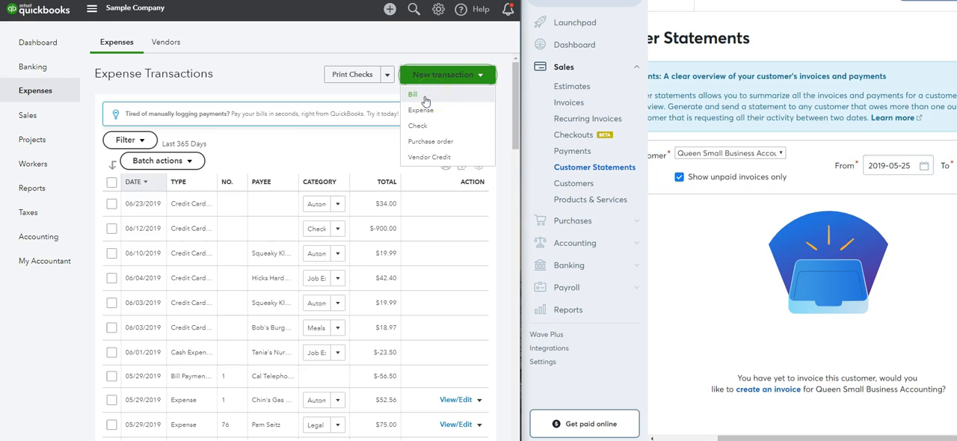
pyautogui.click(423, 97)
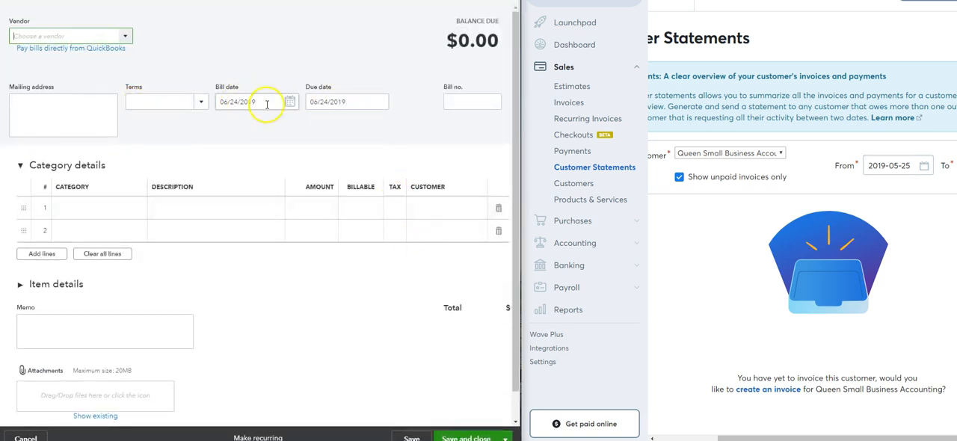
pyautogui.scroll(-1, 325, 364)
pyautogui.scroll(1, 325, 364)
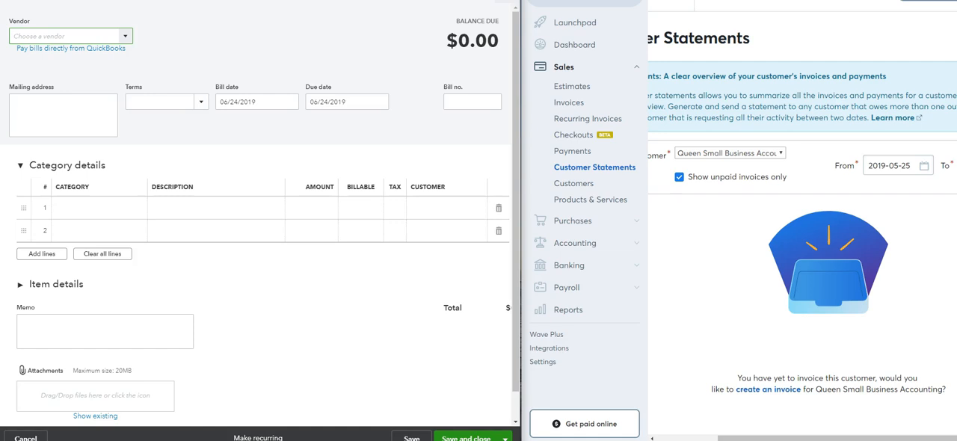
pyautogui.click(505, 2)
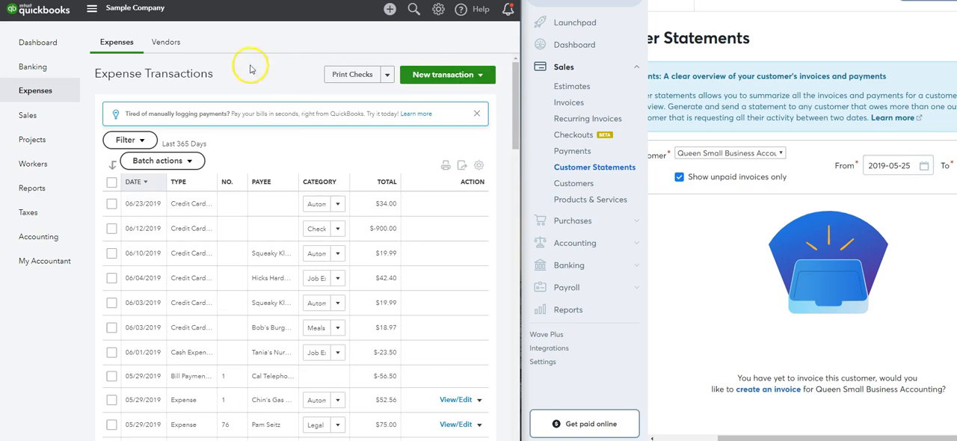
# Step: Look through the list of vendors and their open balances
pyautogui.click(166, 45)
pyautogui.scroll(-5, 211, 63)
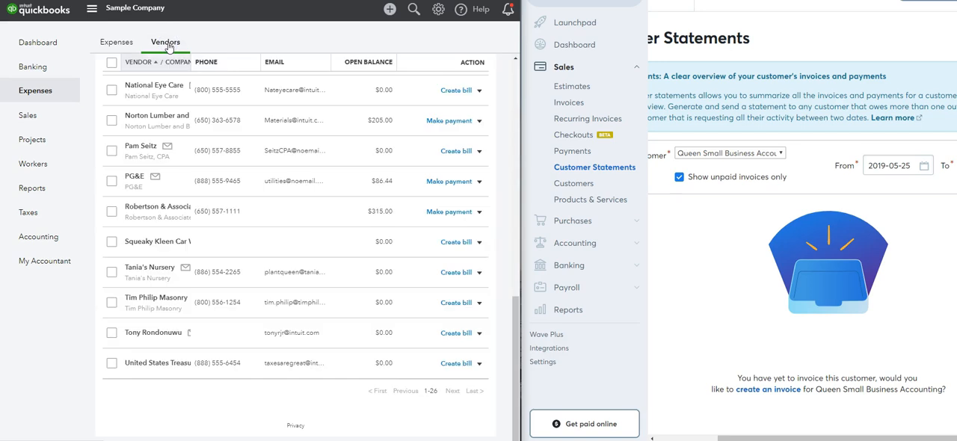
pyautogui.scroll(10, 395, 251)
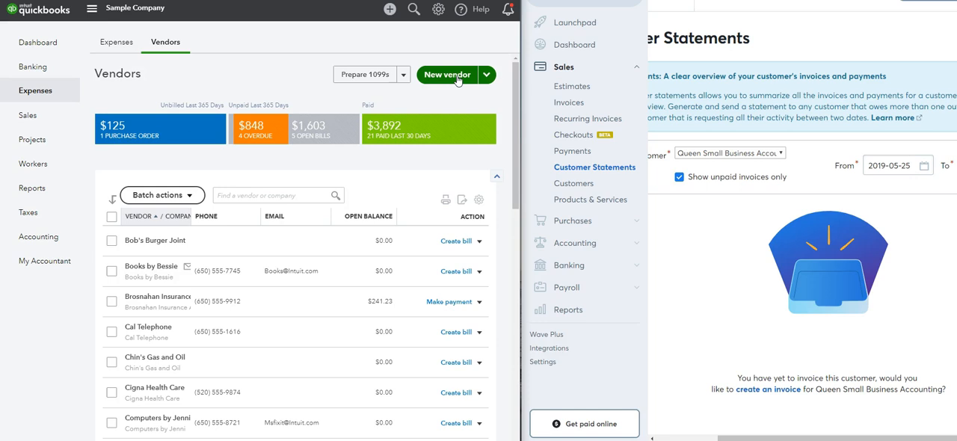
# Step: Start a new vendor record, block the browser's permission request, and enable Track payments for 1099
pyautogui.click(458, 78)
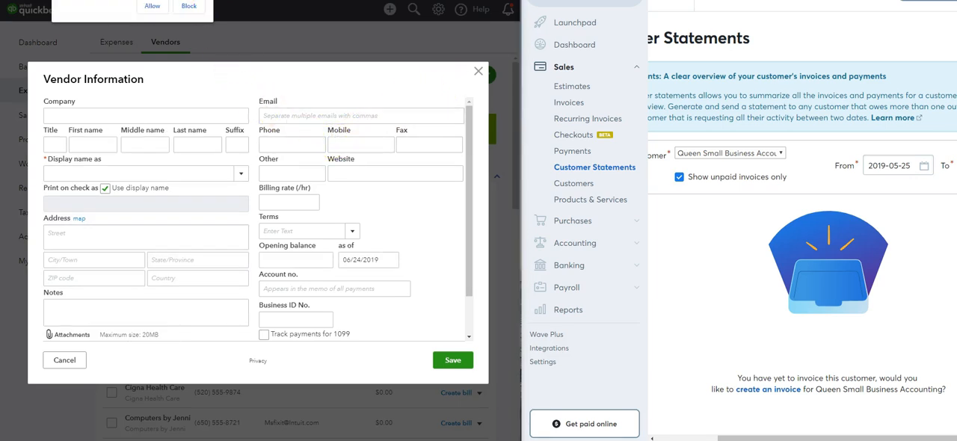
pyautogui.click(189, 5)
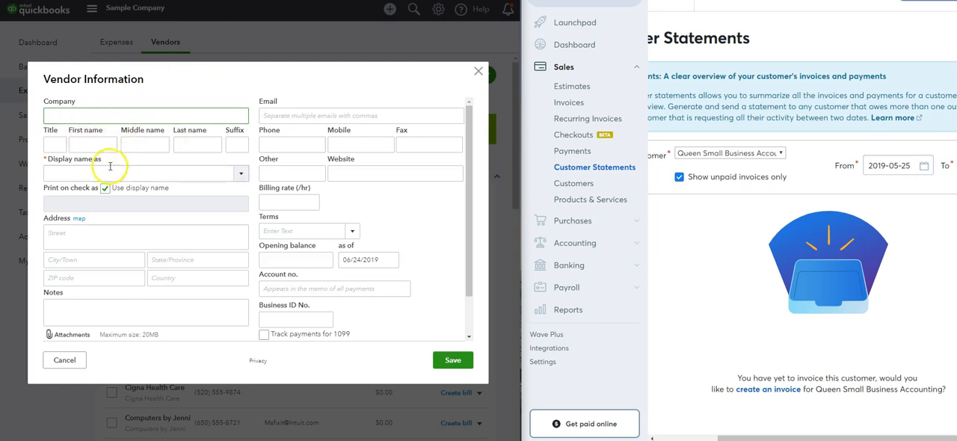
pyautogui.scroll(-1, 277, 254)
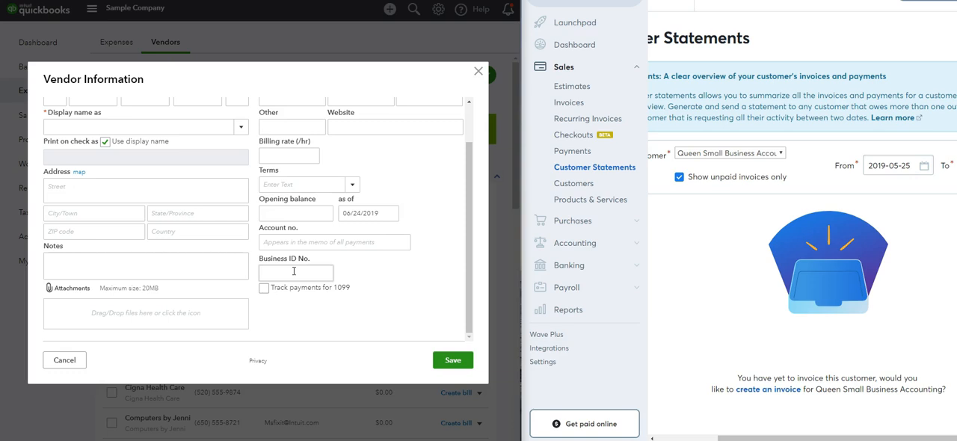
pyautogui.click(263, 289)
pyautogui.scroll(1, 327, 288)
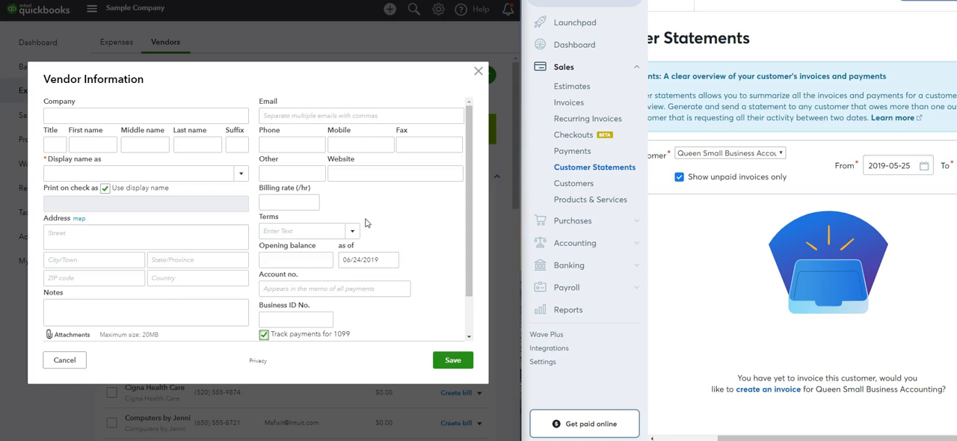
# Step: Try to save the new vendor without a display name, and close the vendor form
pyautogui.scroll(-1, 366, 229)
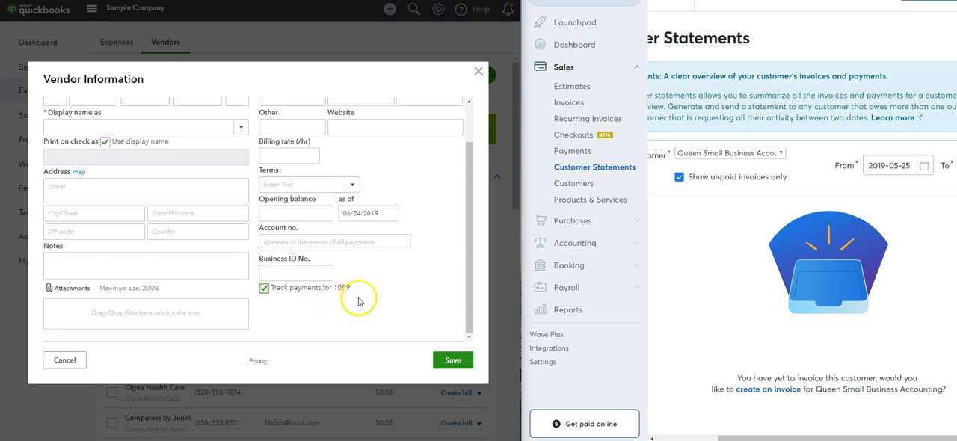
pyautogui.scroll(1, 429, 305)
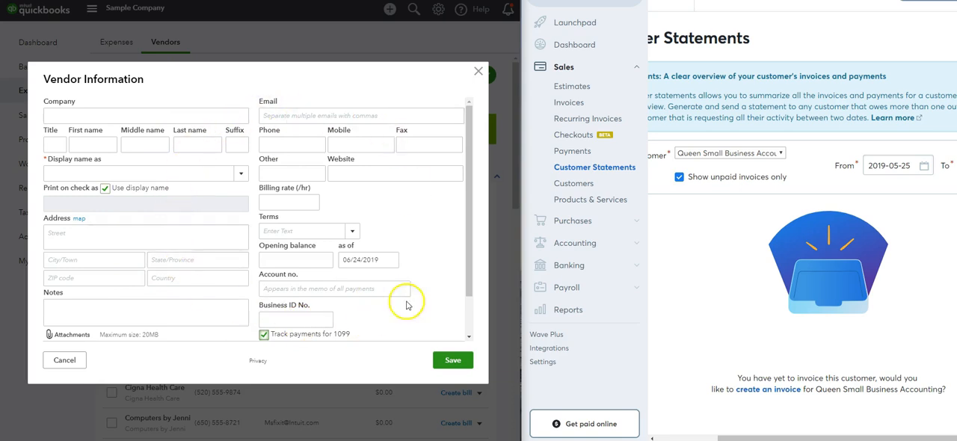
pyautogui.click(451, 361)
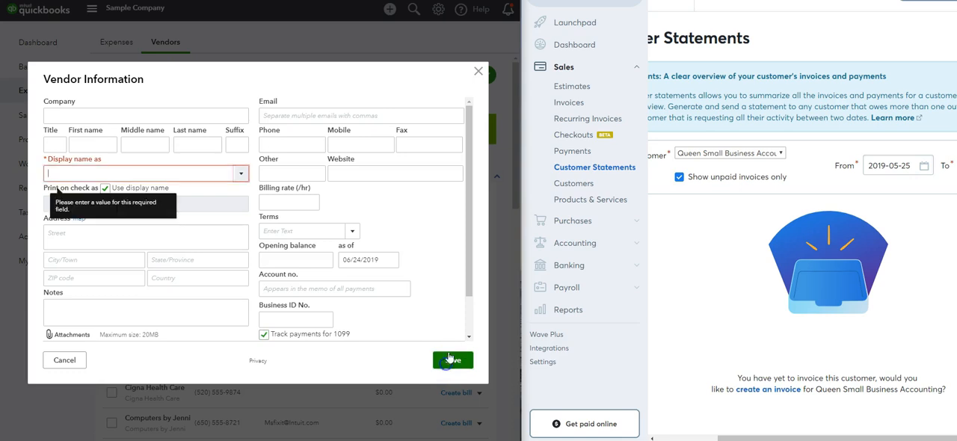
pyautogui.click(478, 71)
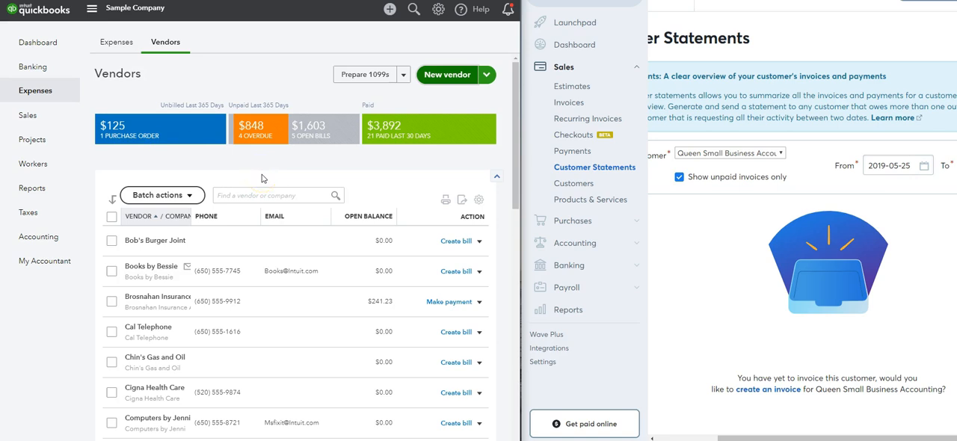
# Step: Go to the dashboard and open the Checking account's bank transactions for review
pyautogui.moveTo(39, 70)
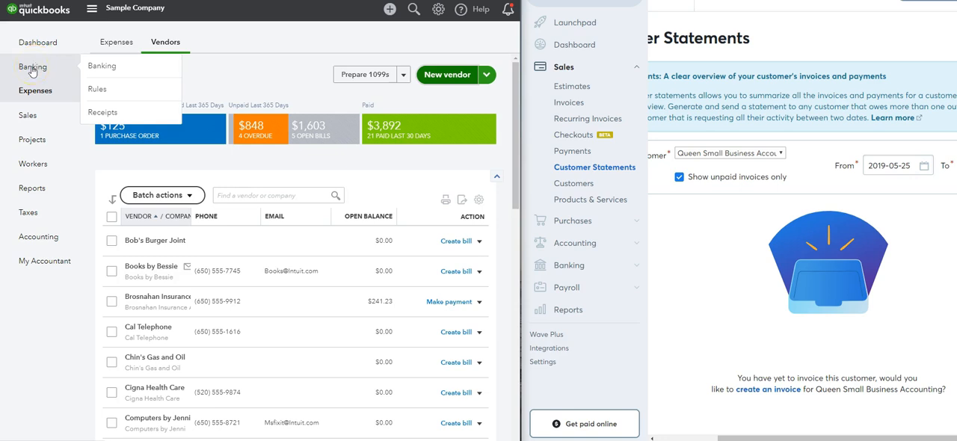
pyautogui.click(34, 42)
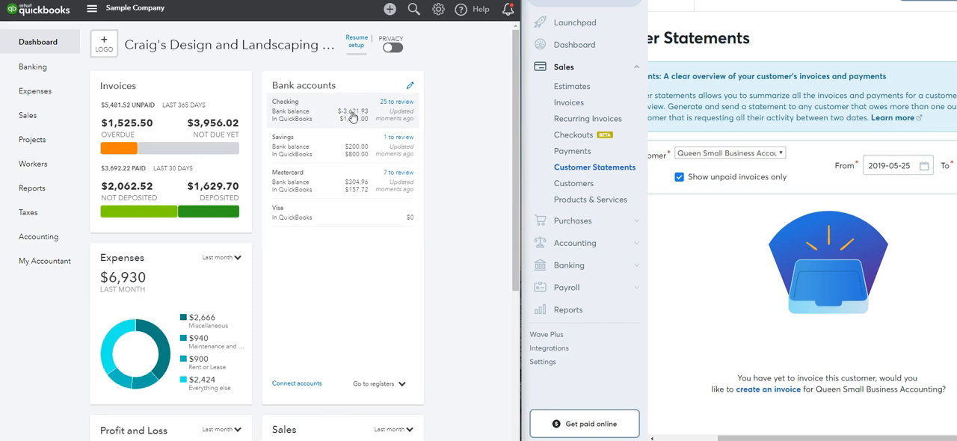
pyautogui.click(352, 116)
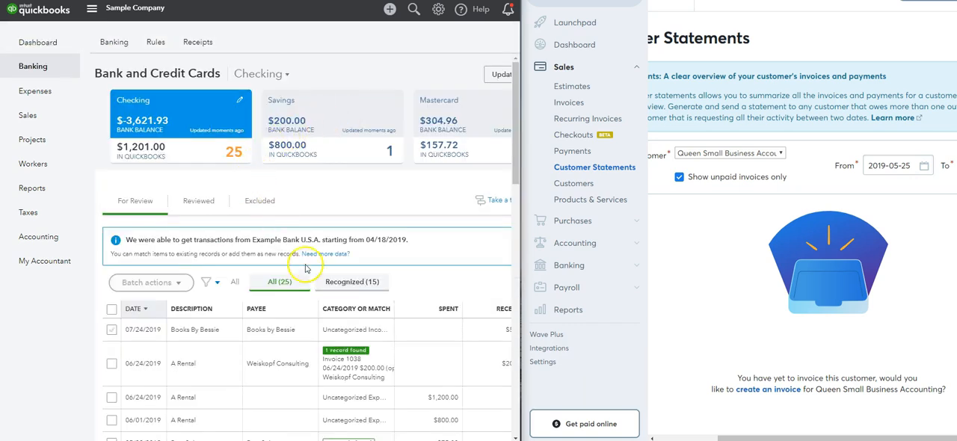
pyautogui.scroll(-1, 307, 276)
pyautogui.scroll(-1, 303, 254)
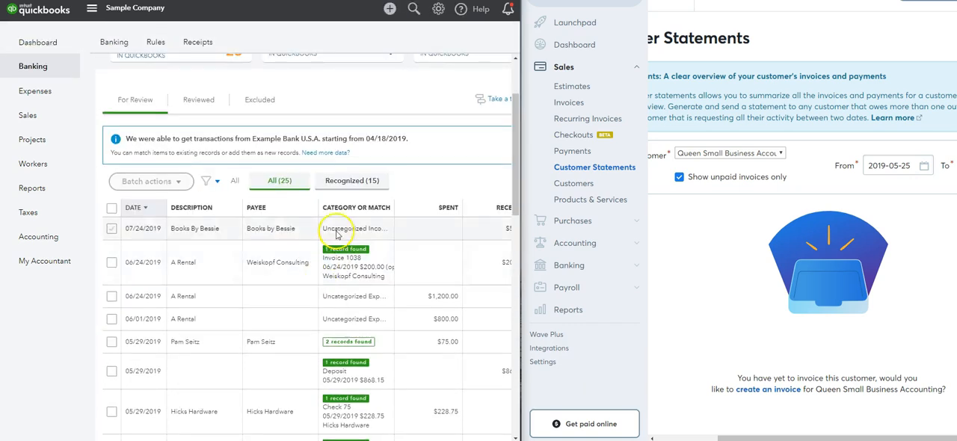
# Step: Expand the 07/24/2019 Books By Bessie transaction, set its payee to Cal Telephone, and select the memo text
pyautogui.click(295, 236)
pyautogui.click(233, 294)
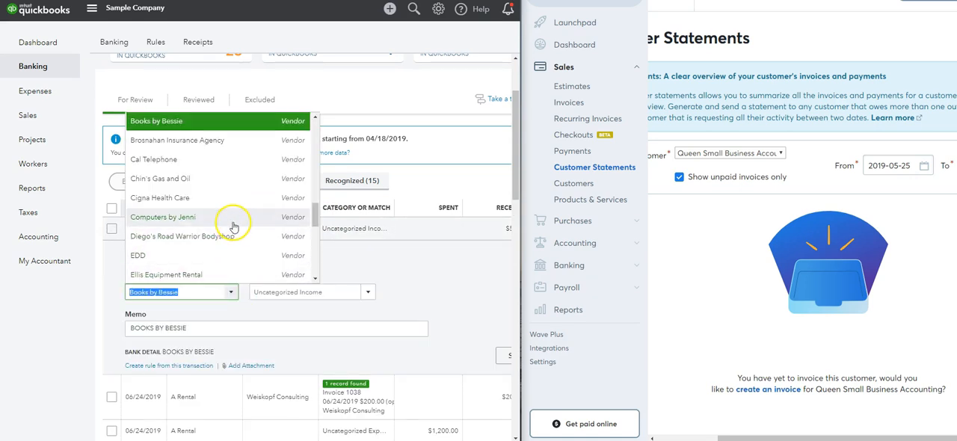
pyautogui.click(221, 160)
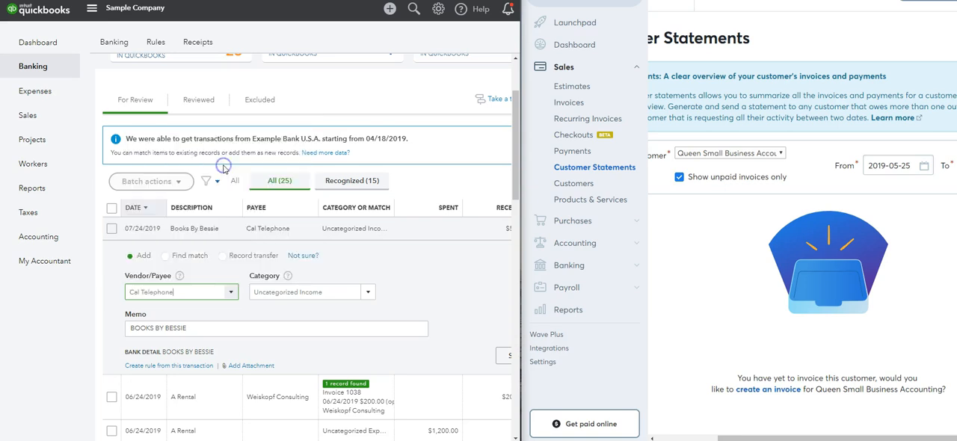
pyautogui.click(162, 330)
pyautogui.moveTo(161, 330); pyautogui.dragTo(83, 332)
pyautogui.scroll(2, 425, 296)
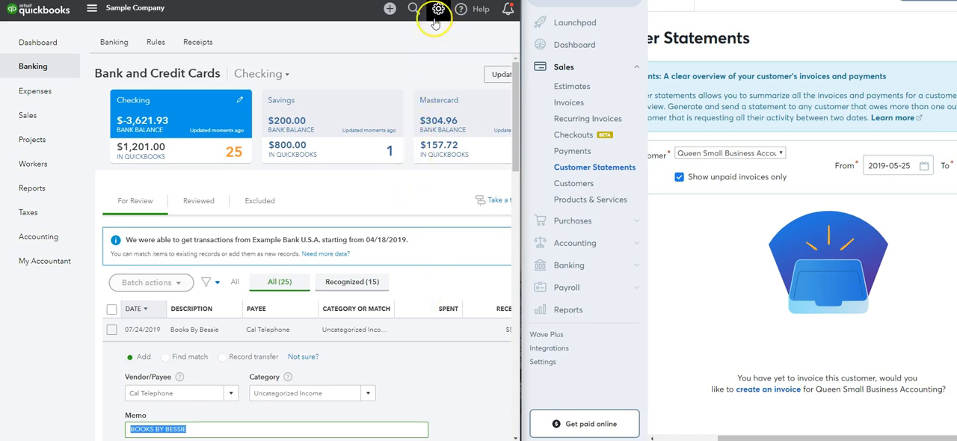
# Step: Set the Books By Bessie transaction's category to Utilities:Telephone
pyautogui.click(336, 392)
pyautogui.scroll(-3, 407, 324)
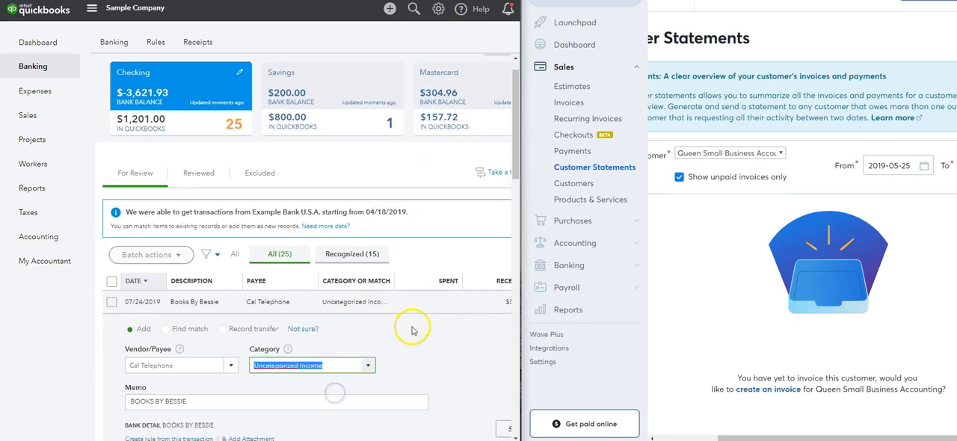
pyautogui.write('Utilities')
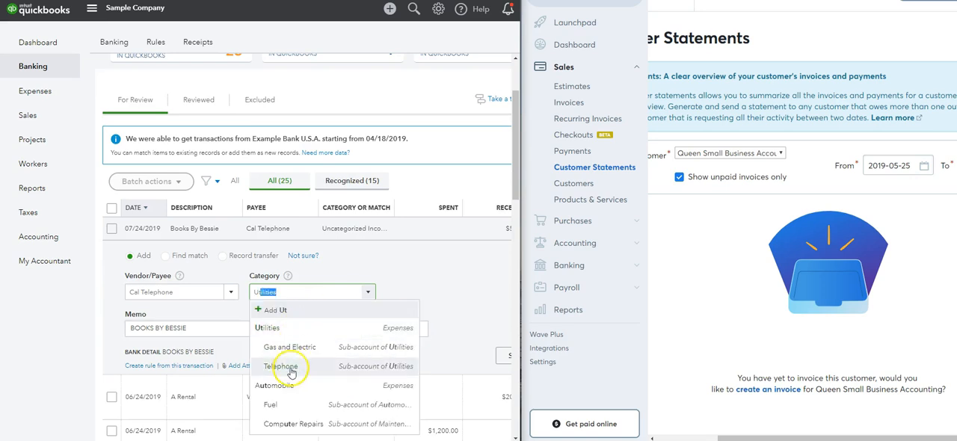
pyautogui.click(288, 366)
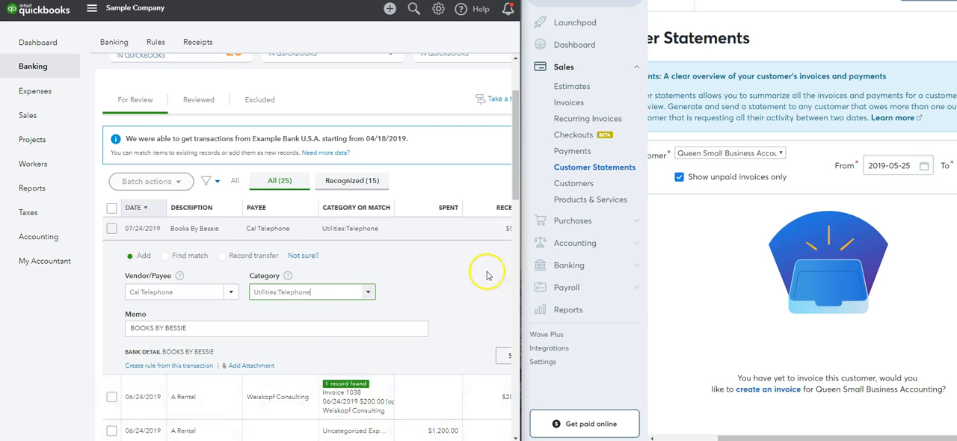
# Step: Check the split options of the Books By Bessie transaction, close them unchanged, and add the transaction to the books
pyautogui.click(503, 355)
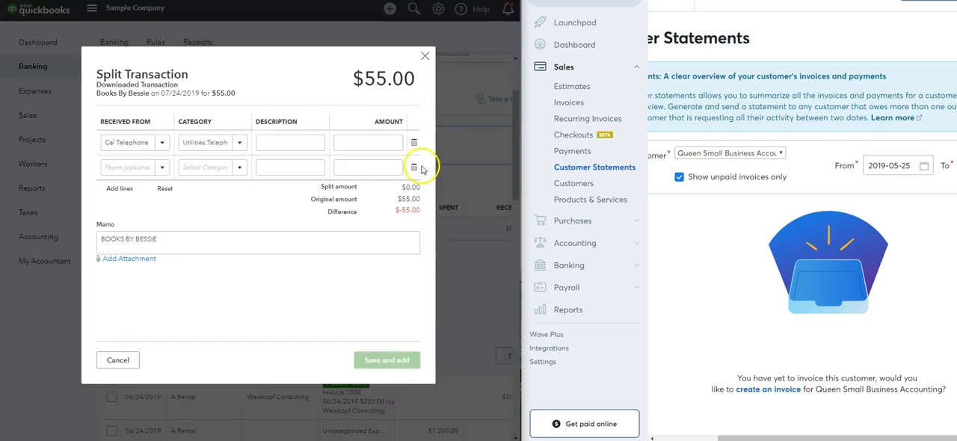
pyautogui.click(425, 56)
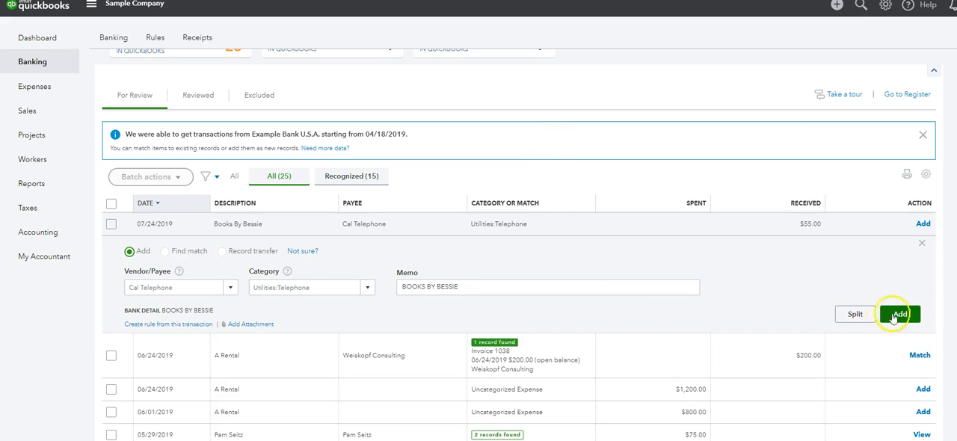
pyautogui.click(900, 314)
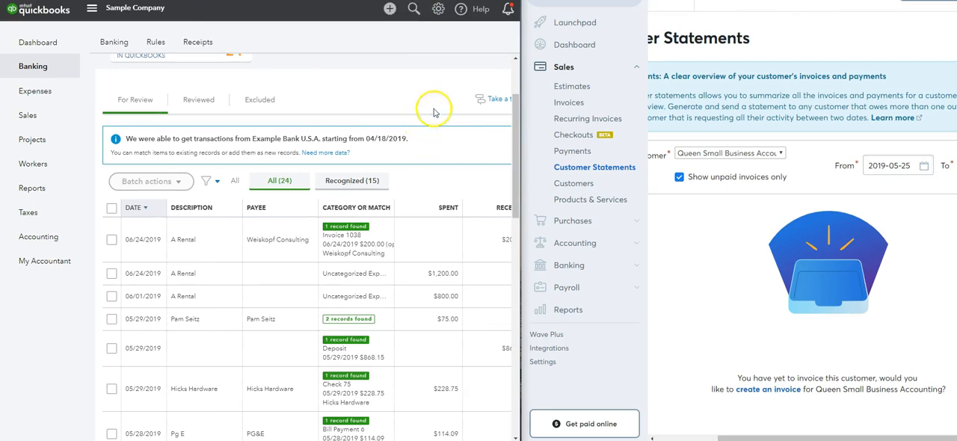
# Step: Open the Advanced section of the company's Account and Settings
pyautogui.click(438, 11)
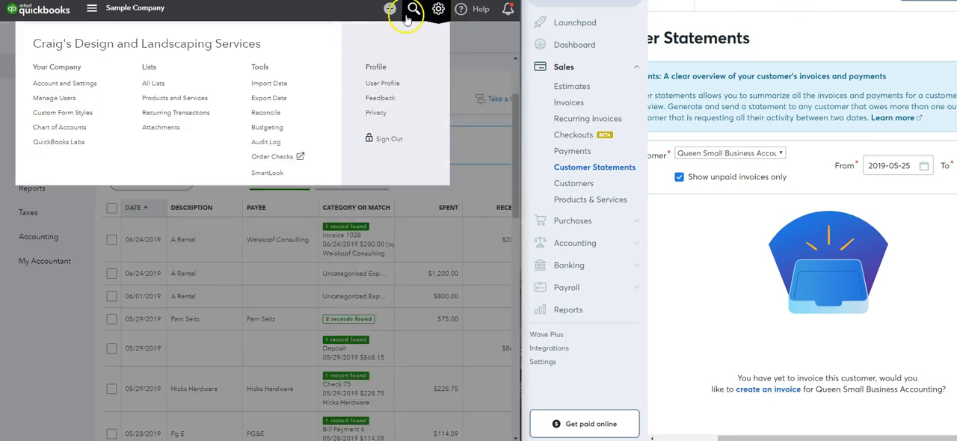
pyautogui.click(46, 88)
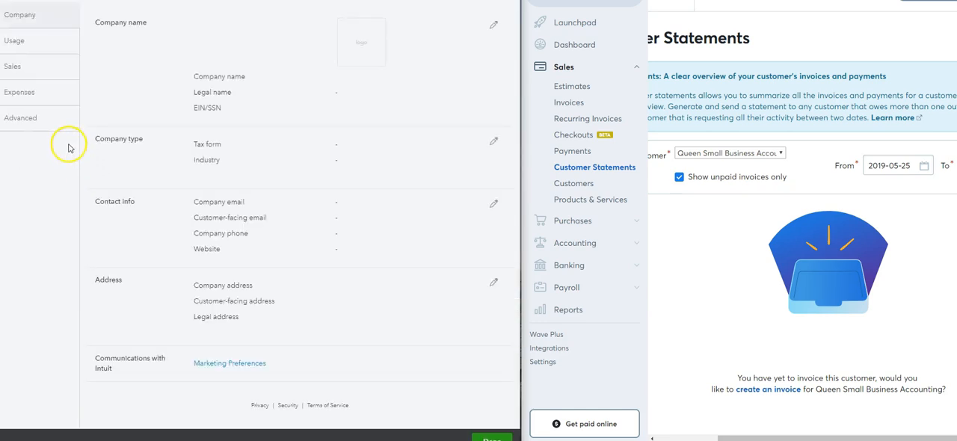
pyautogui.click(39, 124)
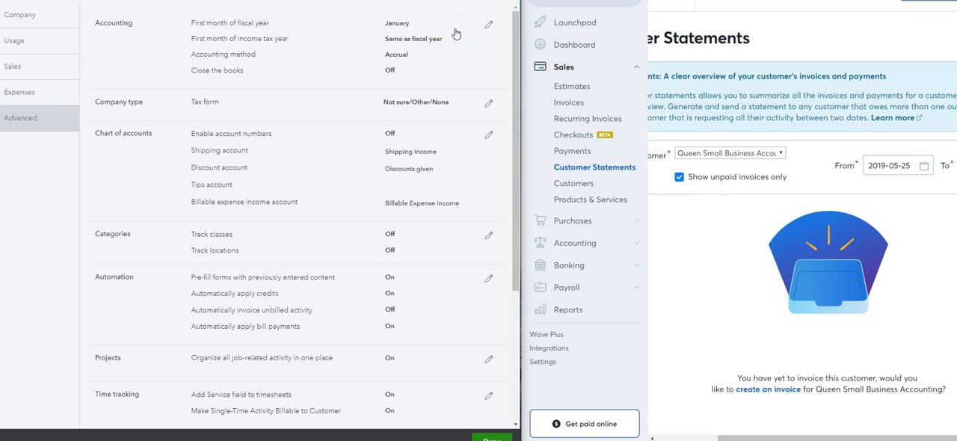
# Step: Set the accounting method to Cash and save the accounting settings
pyautogui.click(396, 67)
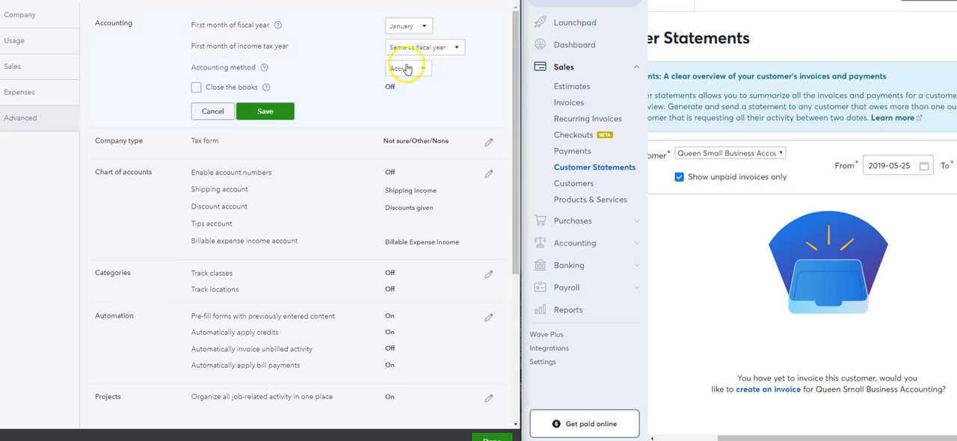
pyautogui.click(407, 68)
pyautogui.click(409, 104)
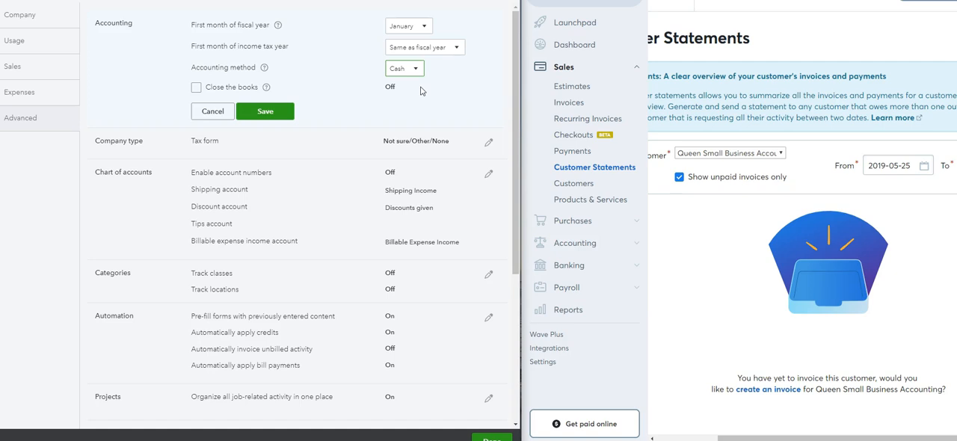
pyautogui.click(273, 114)
pyautogui.click(265, 113)
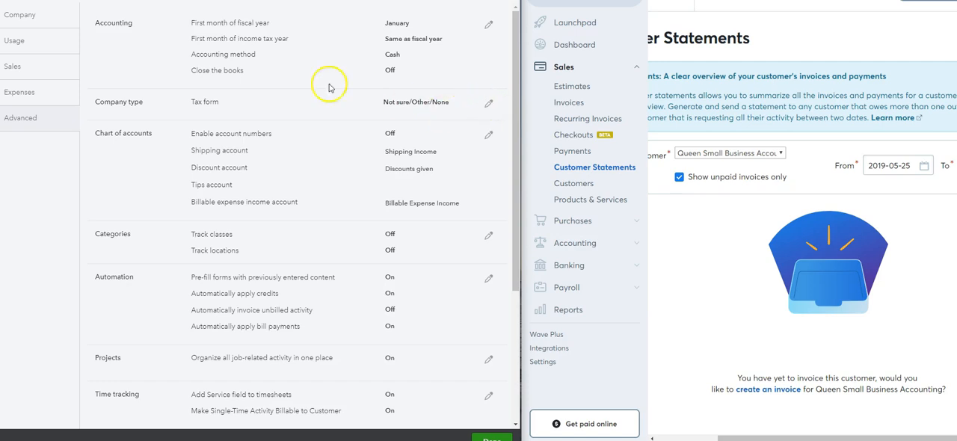
pyautogui.scroll(-1, 348, 135)
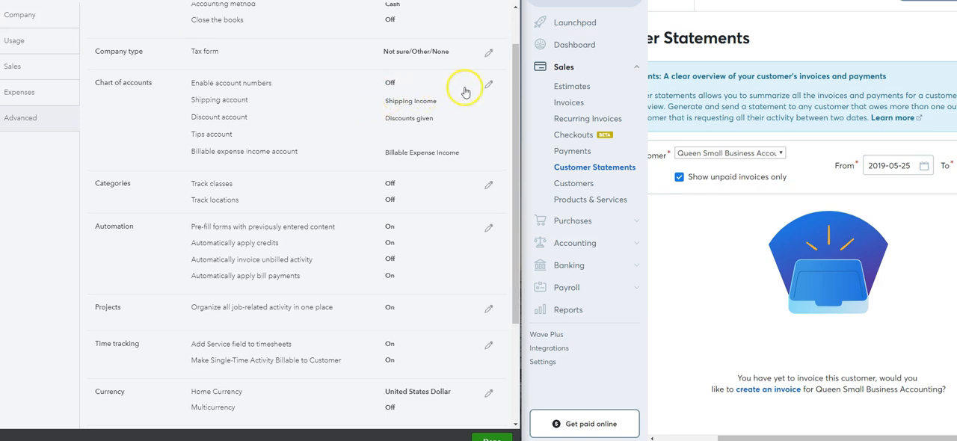
# Step: Open the Chart of accounts settings for editing and review the remaining Advanced settings through Other preferences
pyautogui.click(490, 87)
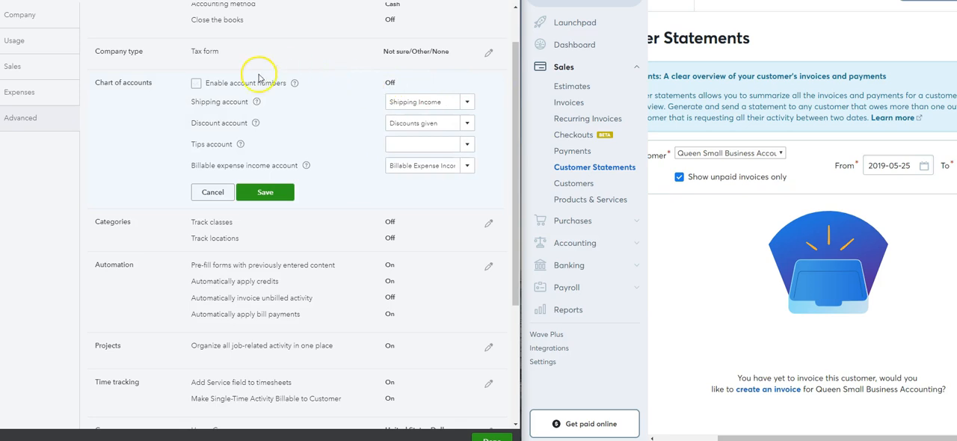
pyautogui.click(424, 100)
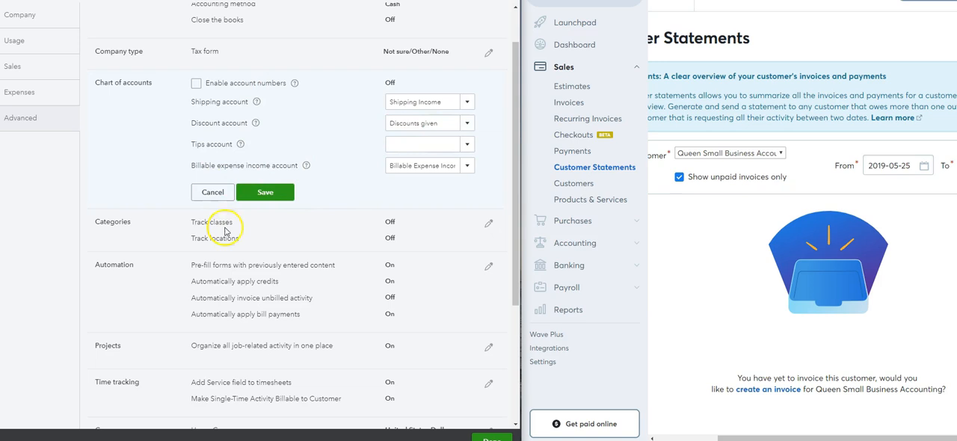
pyautogui.scroll(-2, 285, 254)
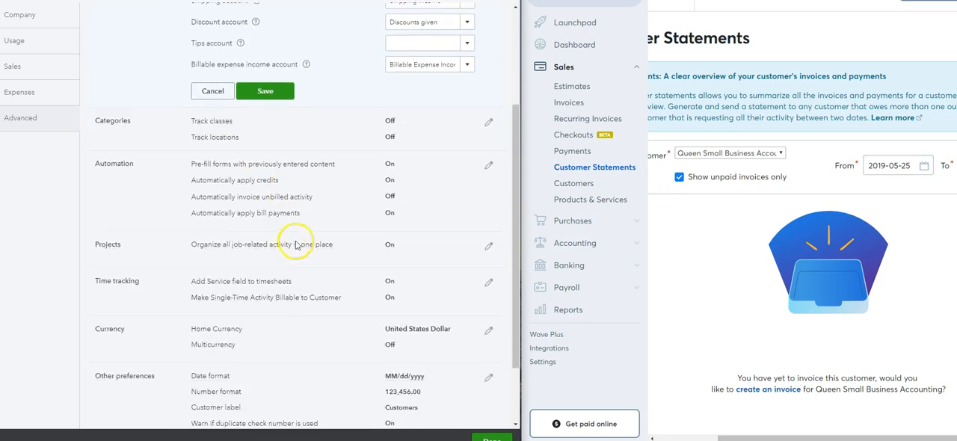
pyautogui.click(255, 142)
pyautogui.scroll(-1, 335, 189)
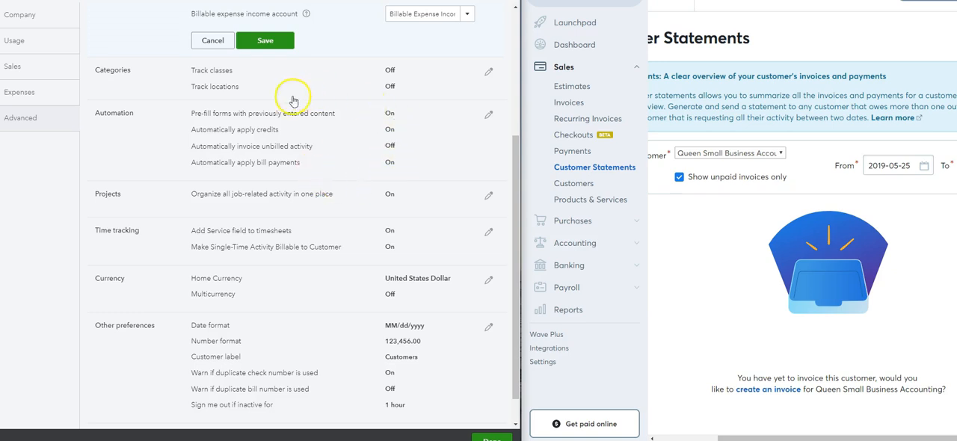
pyautogui.scroll(-1, 352, 157)
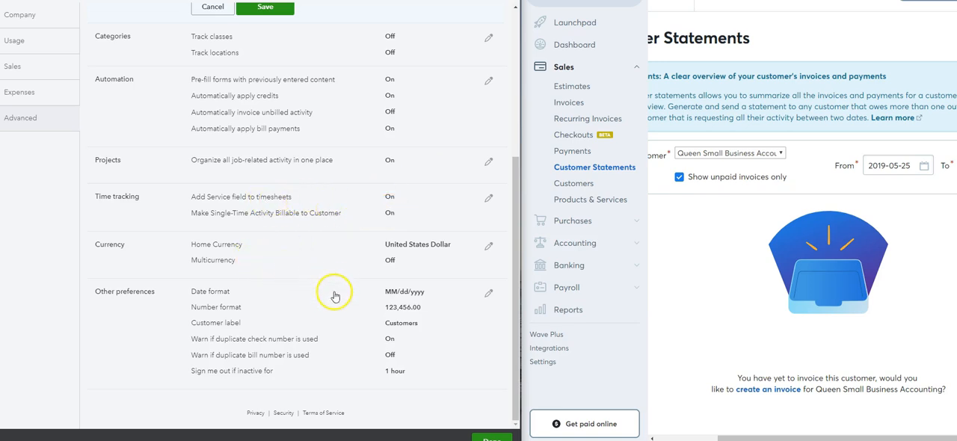
# Step: Review the company's Sales settings and open the Expenses settings
pyautogui.click(16, 67)
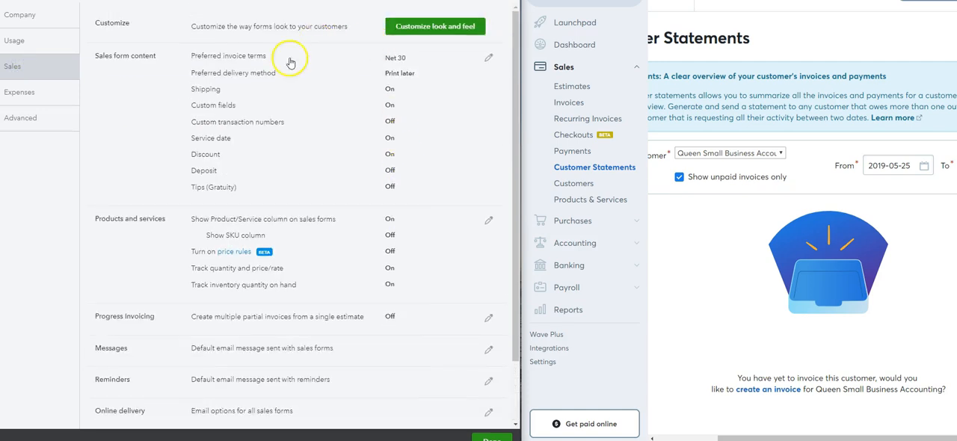
pyautogui.scroll(-3, 348, 268)
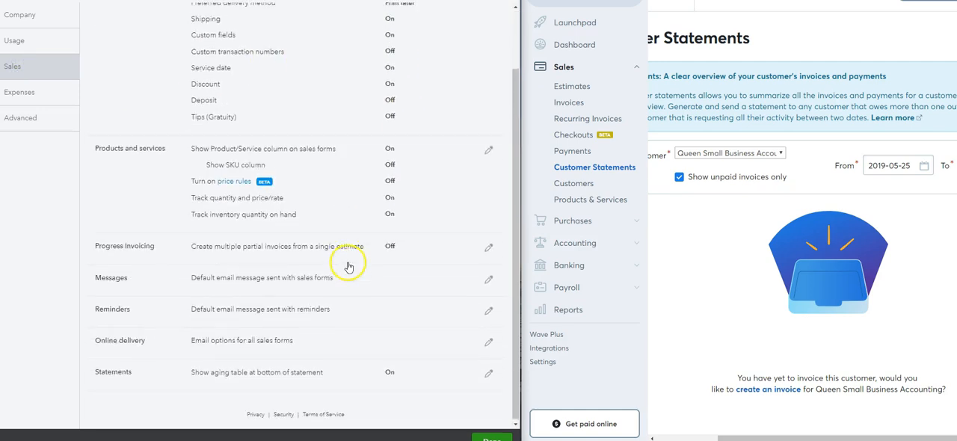
pyautogui.scroll(3, 408, 374)
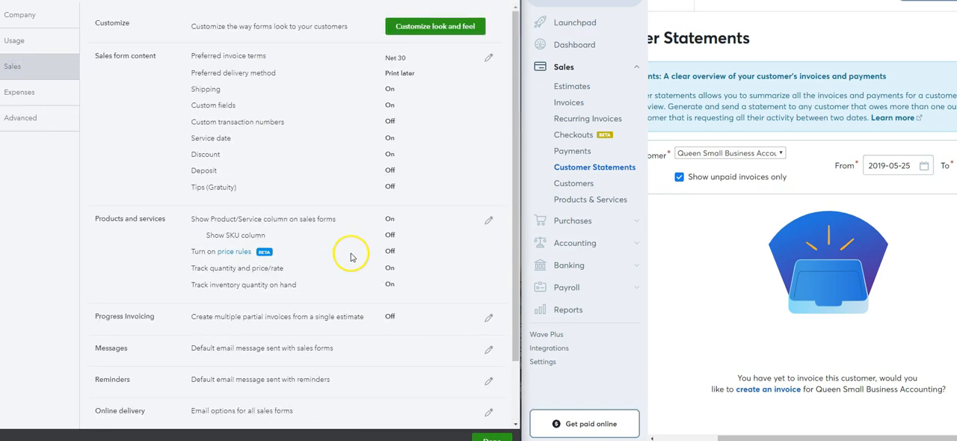
pyautogui.click(37, 96)
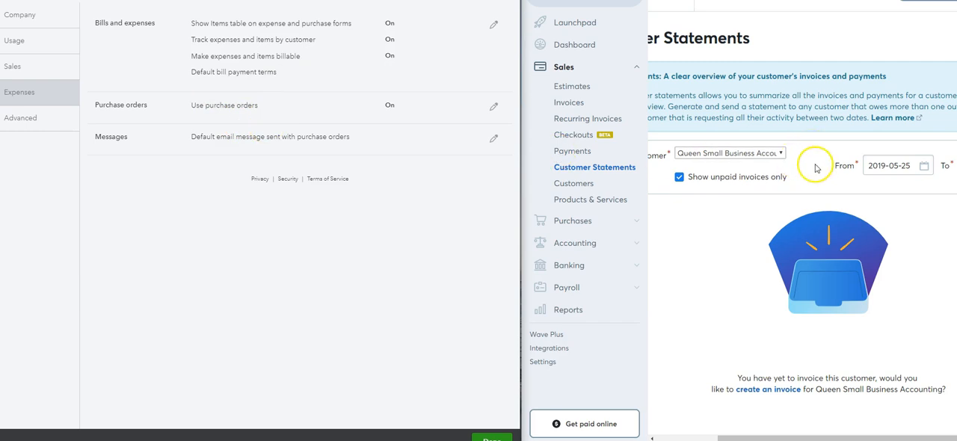
# Step: Switch to Wave, open its business settings and view the Receipts settings
pyautogui.click(548, 364)
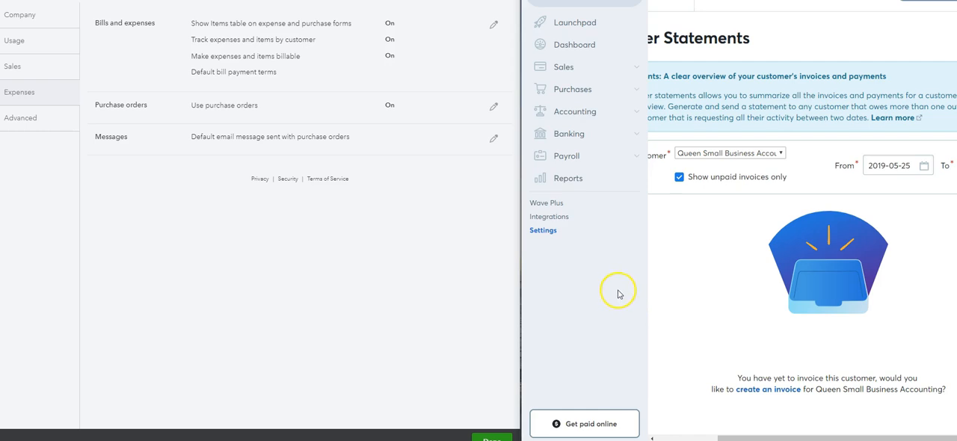
pyautogui.click(551, 230)
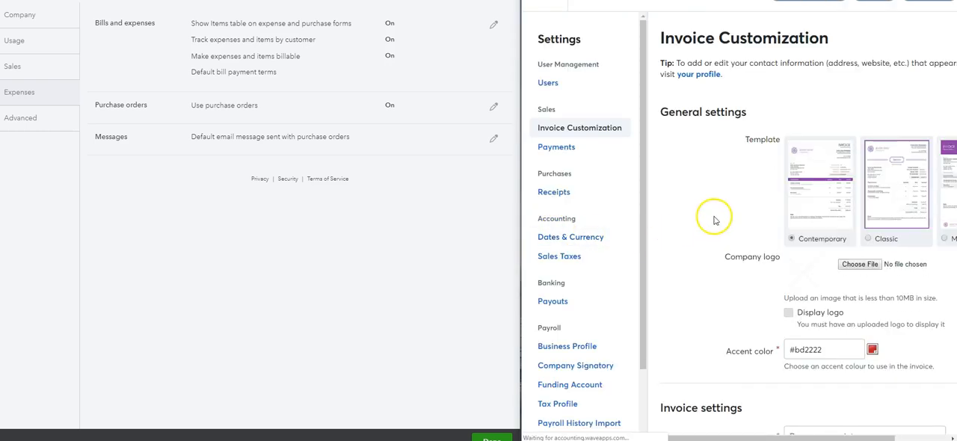
pyautogui.scroll(-1, 622, 194)
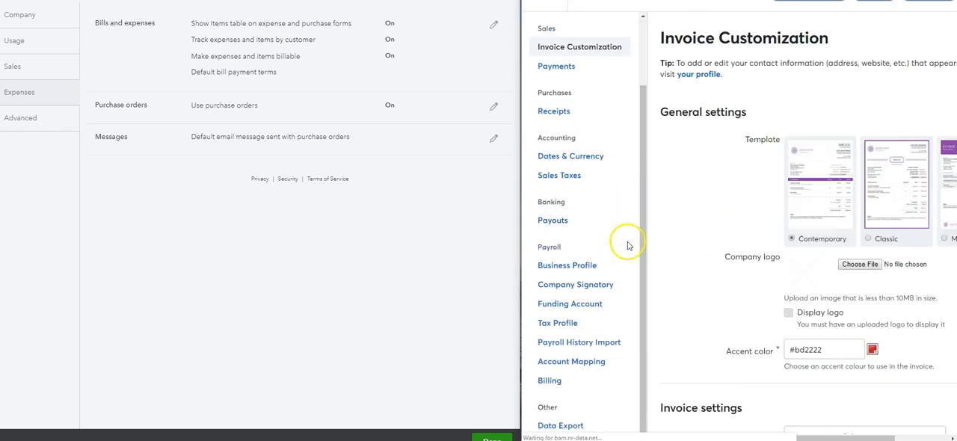
pyautogui.click(562, 113)
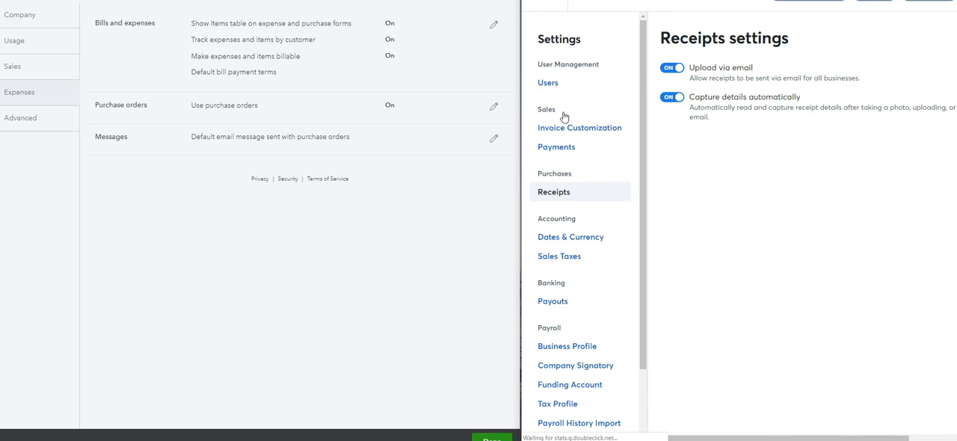
# Step: View Wave's Dates & Currency and Sales Taxes settings, and open the Payouts page
pyautogui.click(566, 238)
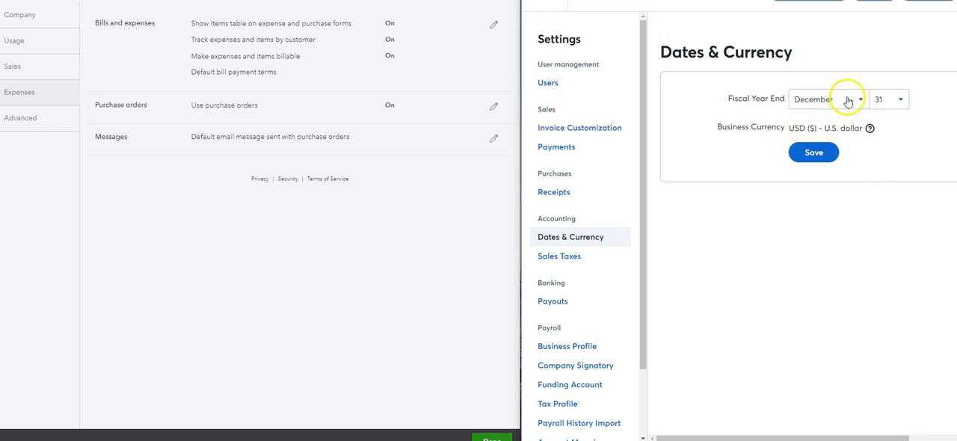
pyautogui.click(571, 258)
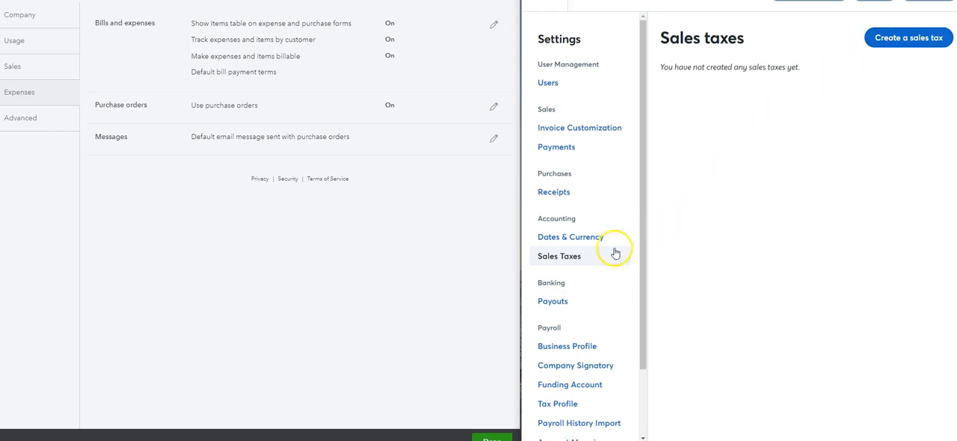
pyautogui.click(567, 310)
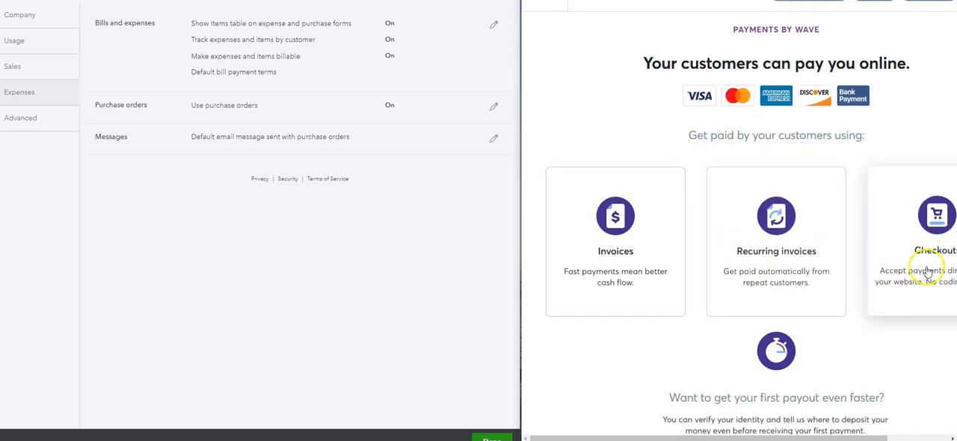
# Step: Leave the payouts page, return to Wave's settings and review the Payments options and the remaining settings categories
pyautogui.click(566, 7)
pyautogui.click(543, 362)
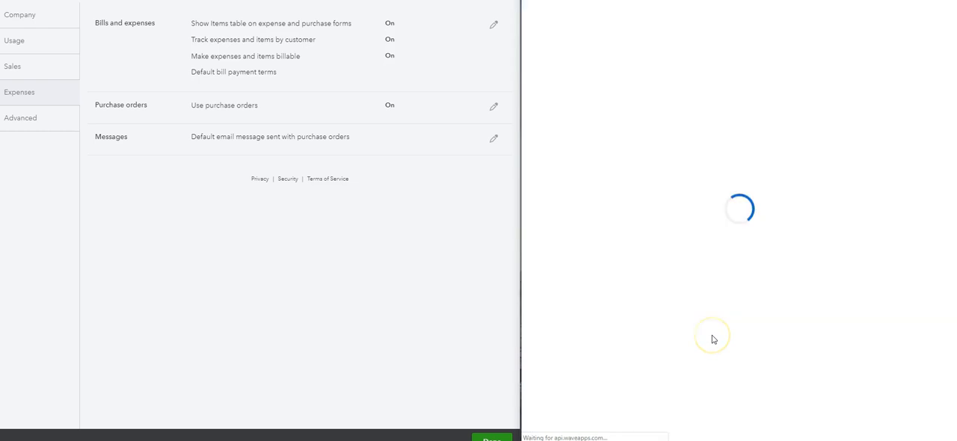
pyautogui.scroll(-2, 628, 290)
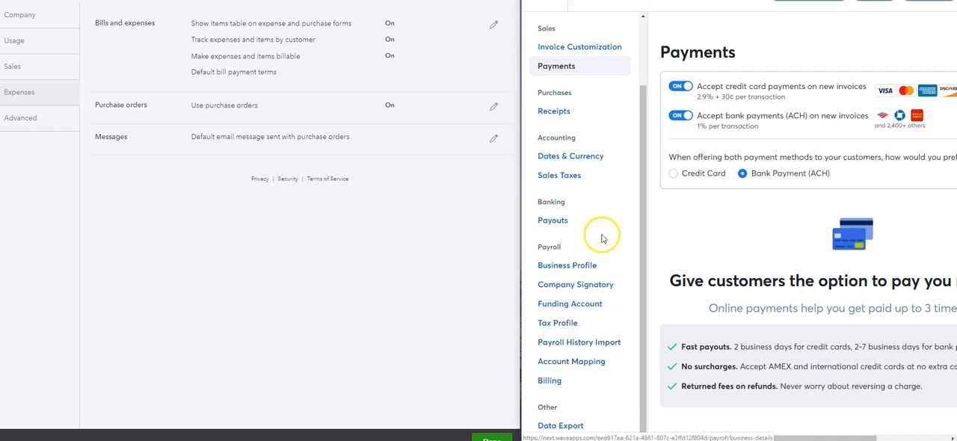
pyautogui.click(635, 380)
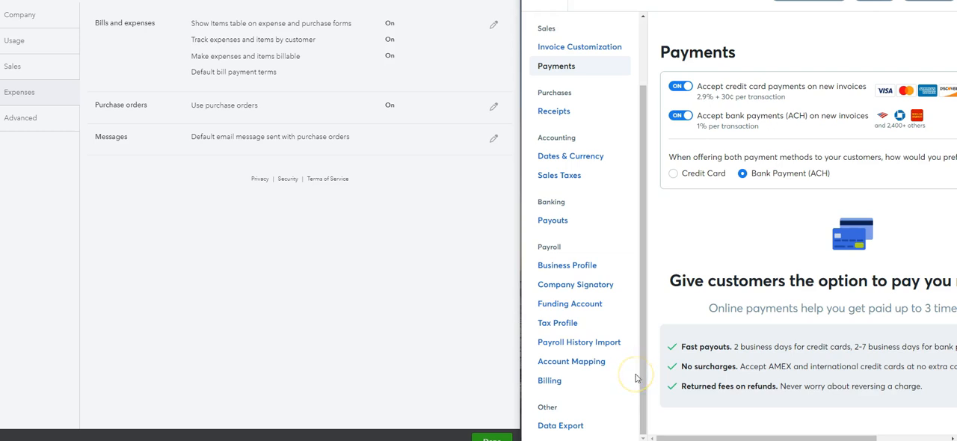